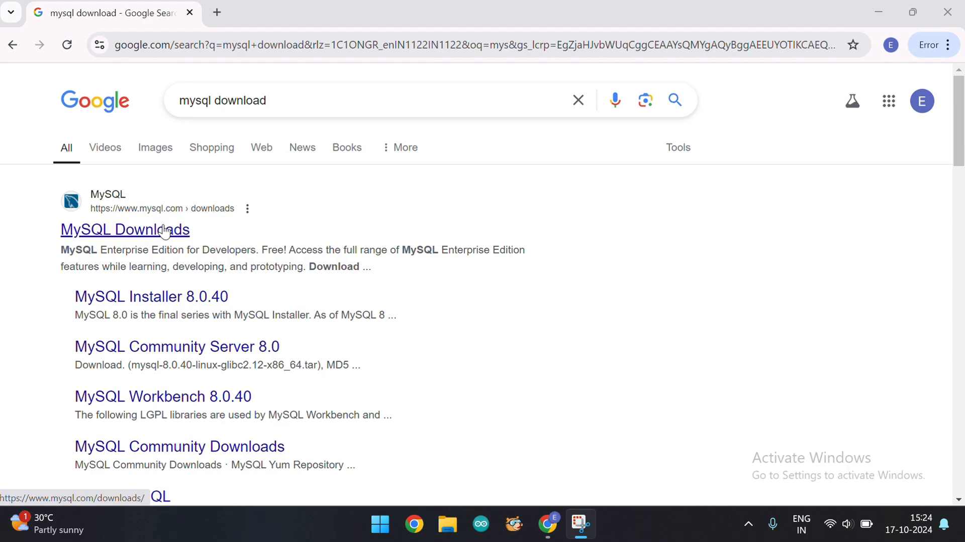
Navigate from the search results to the MySQL Community Downloads page for MySQL Installer for Windows
{"action": "left_click", "coordinate": [165, 231]}
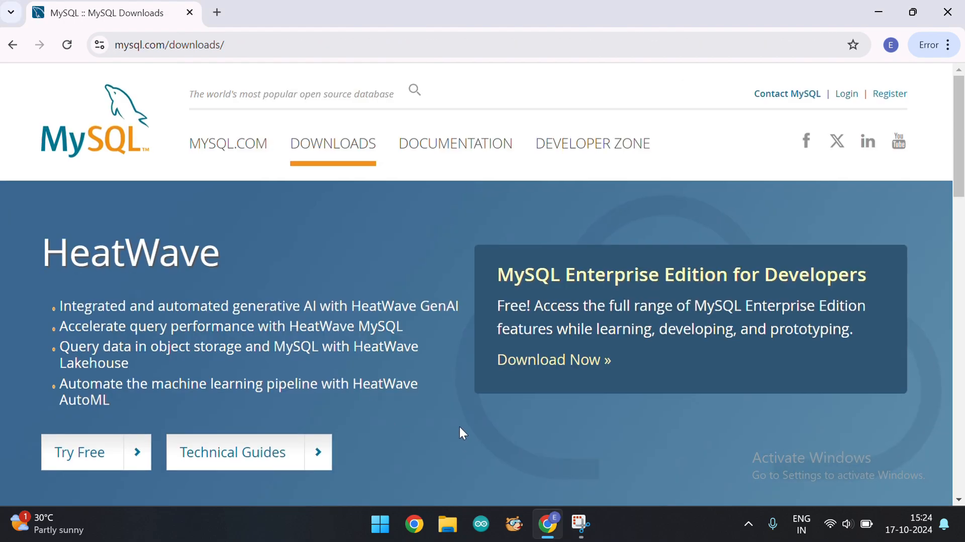
{"action": "scroll", "coordinate": [460, 425], "scroll_direction": "down", "scroll_amount": 10}
{"action": "scroll", "coordinate": [459, 426], "scroll_direction": "down", "scroll_amount": 5}
{"action": "scroll", "coordinate": [459, 427], "scroll_direction": "up", "scroll_amount": 3}
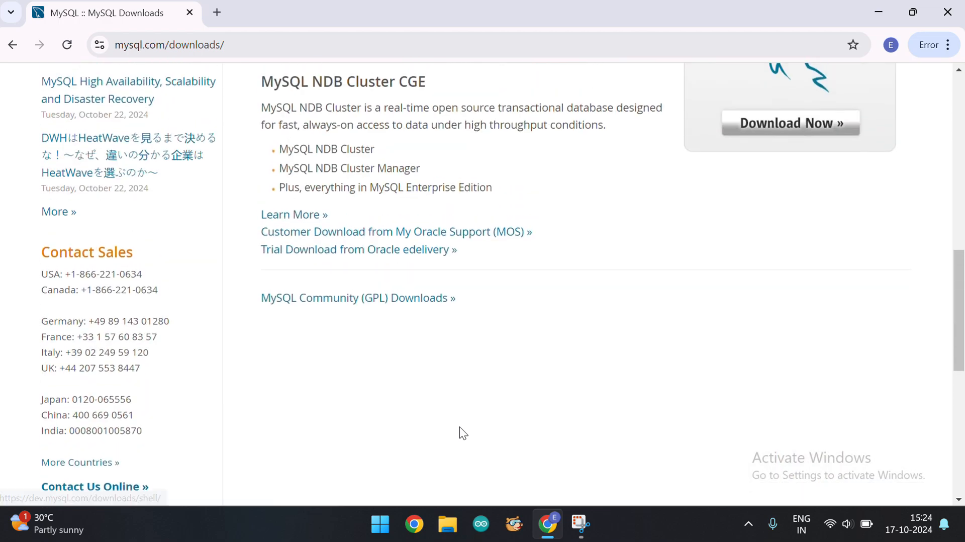
{"action": "left_click", "coordinate": [387, 301]}
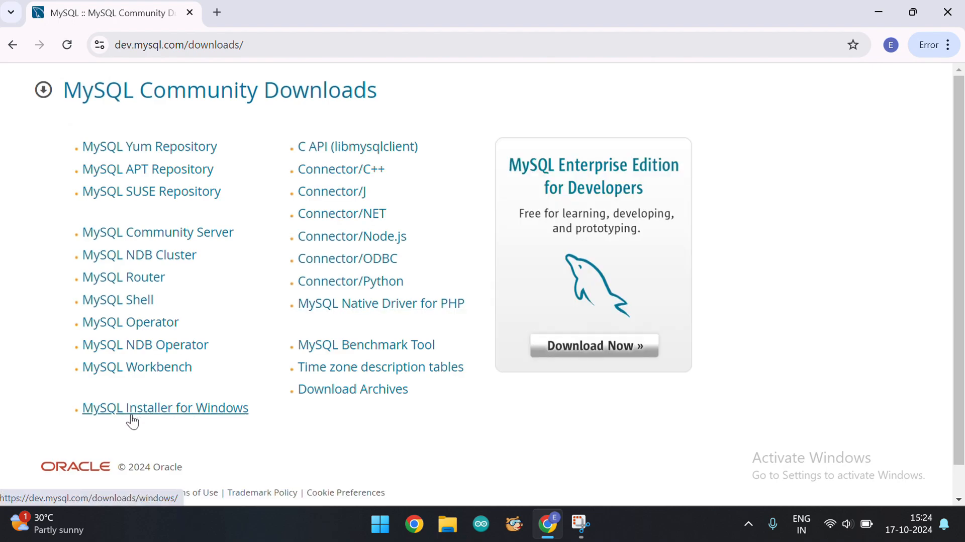
{"action": "left_click", "coordinate": [176, 416]}
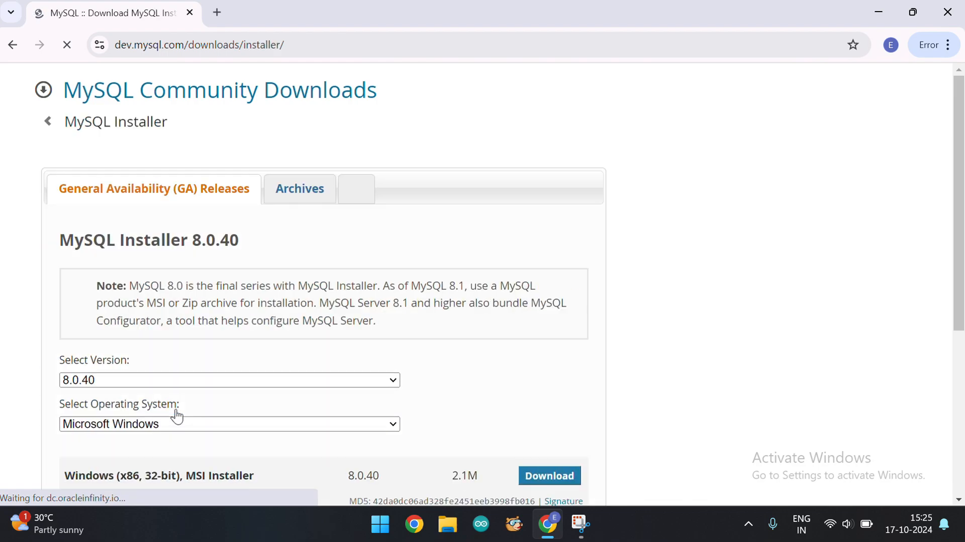
Download the 306.4M mysql-installer-community-8.0.40.0.msi package, skipping the Oracle account login
{"action": "scroll", "coordinate": [632, 354], "scroll_direction": "down", "scroll_amount": 2}
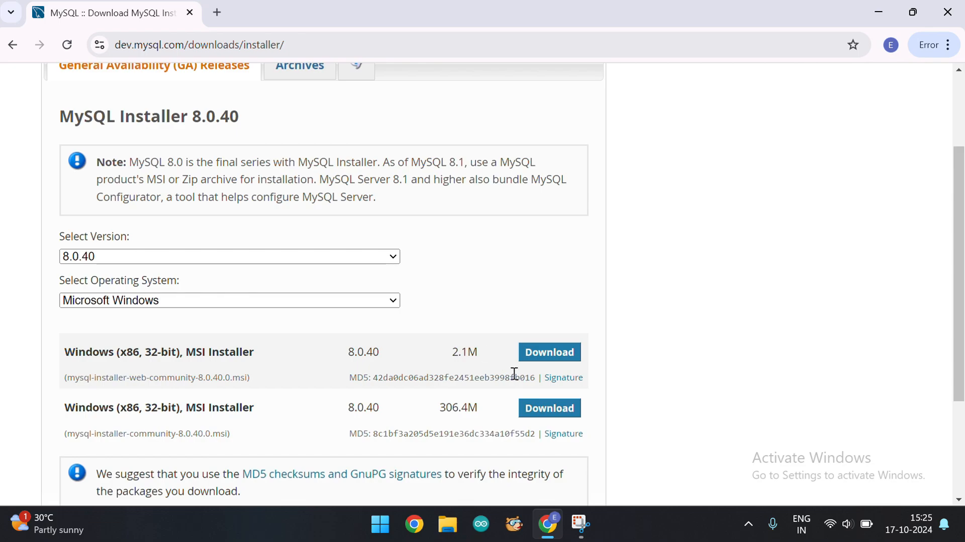
{"action": "scroll", "coordinate": [511, 376], "scroll_direction": "down", "scroll_amount": 2}
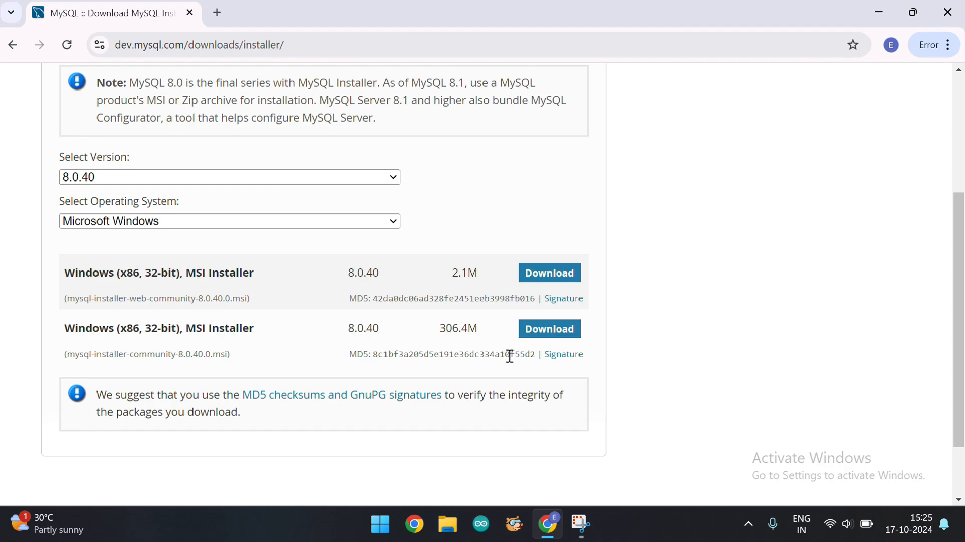
{"action": "left_click", "coordinate": [559, 331]}
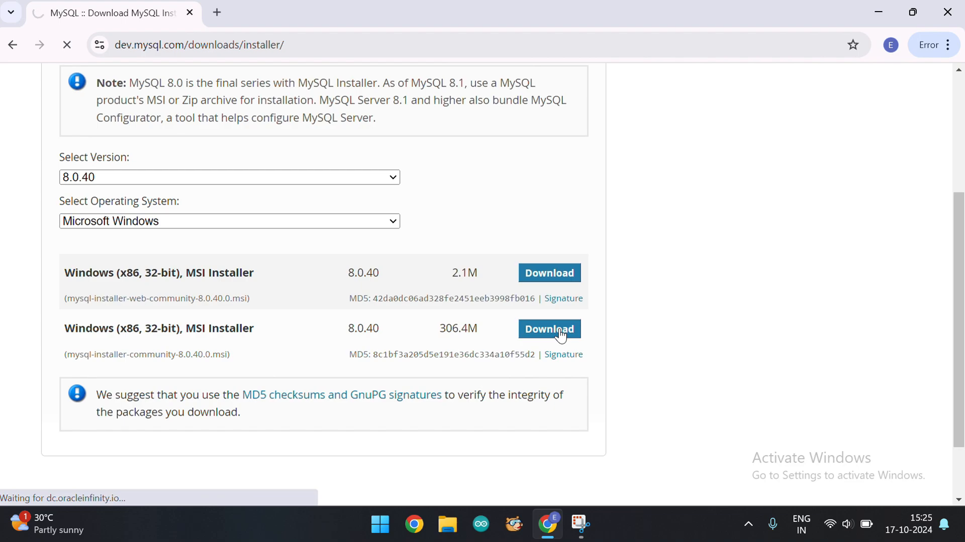
{"action": "scroll", "coordinate": [558, 335], "scroll_direction": "down", "scroll_amount": 2}
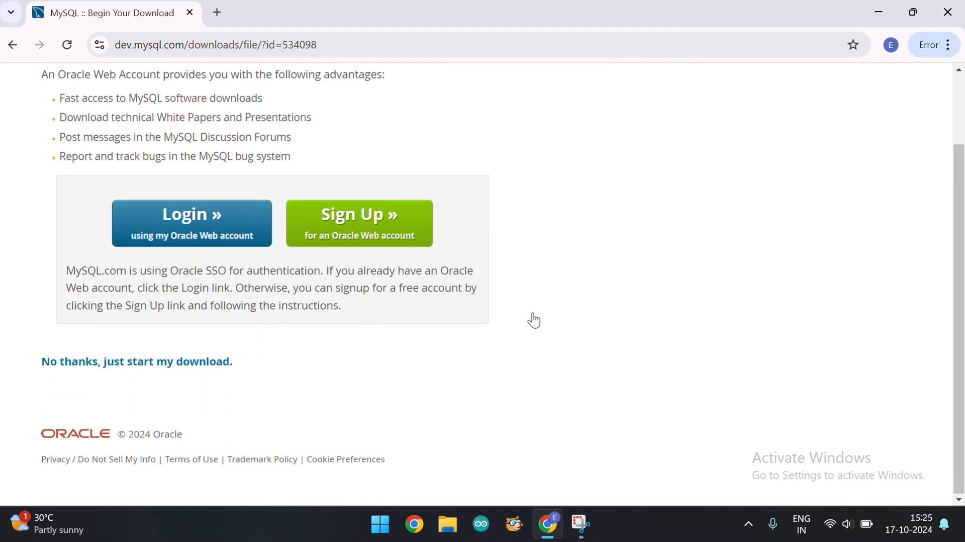
{"action": "left_click", "coordinate": [98, 370]}
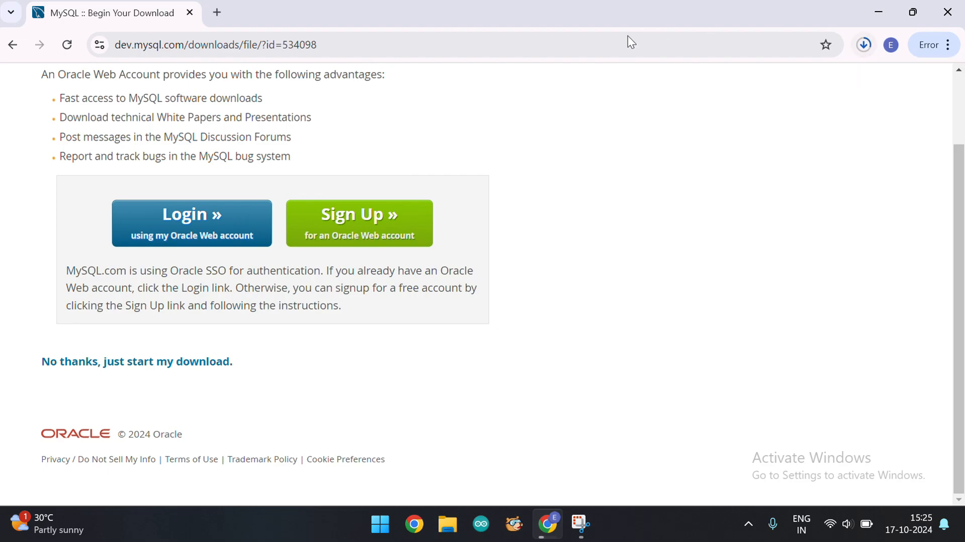
Open the downloaded mysql-installer-community-8.0.40.0.msi file
{"action": "left_click", "coordinate": [399, 21]}
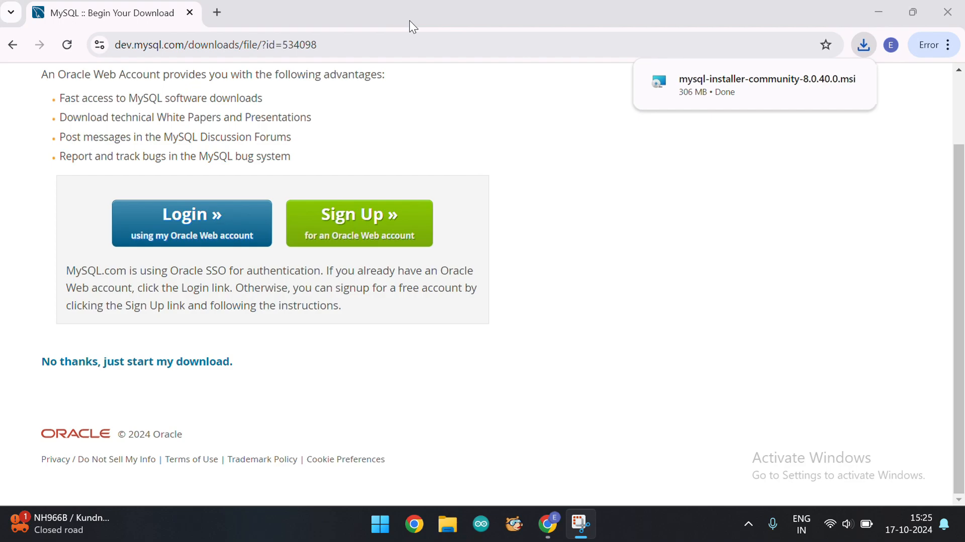
{"action": "left_click", "coordinate": [739, 72]}
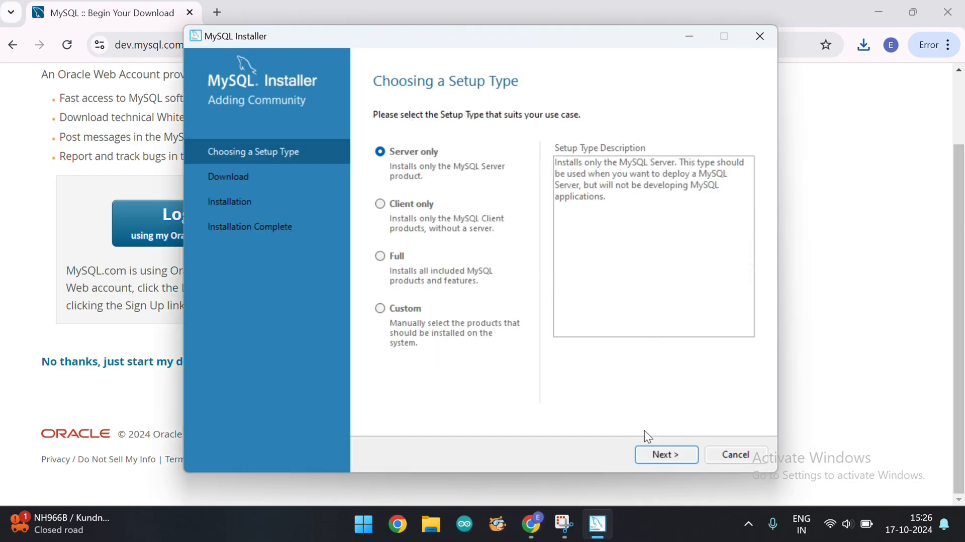
Install MySQL Server 8.0.40 with the Server only setup type
{"action": "left_click", "coordinate": [649, 456]}
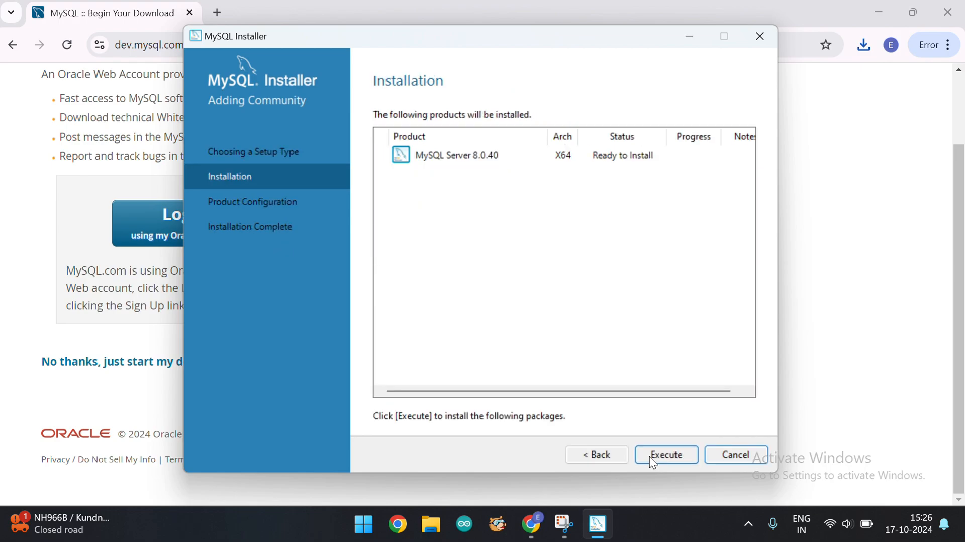
{"action": "left_click", "coordinate": [650, 456]}
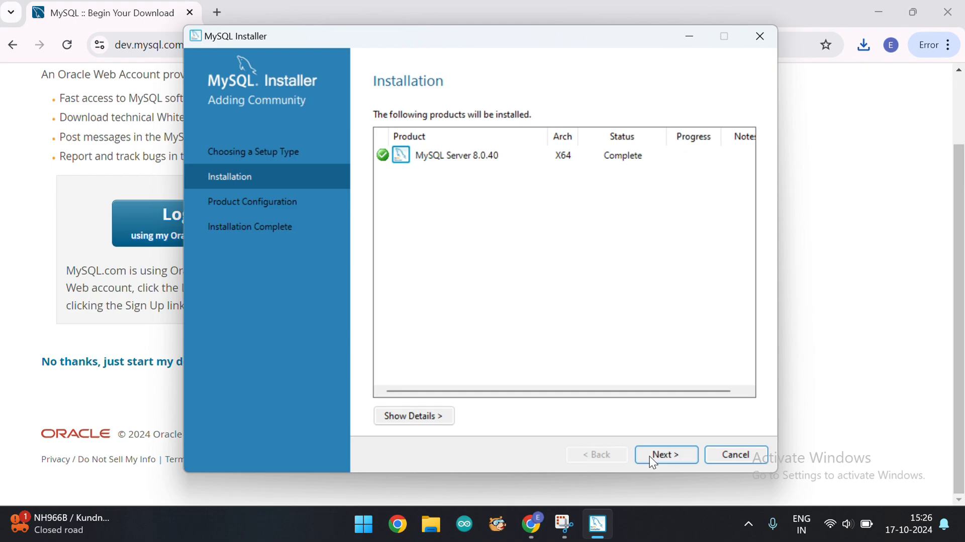
{"action": "left_click", "coordinate": [650, 457]}
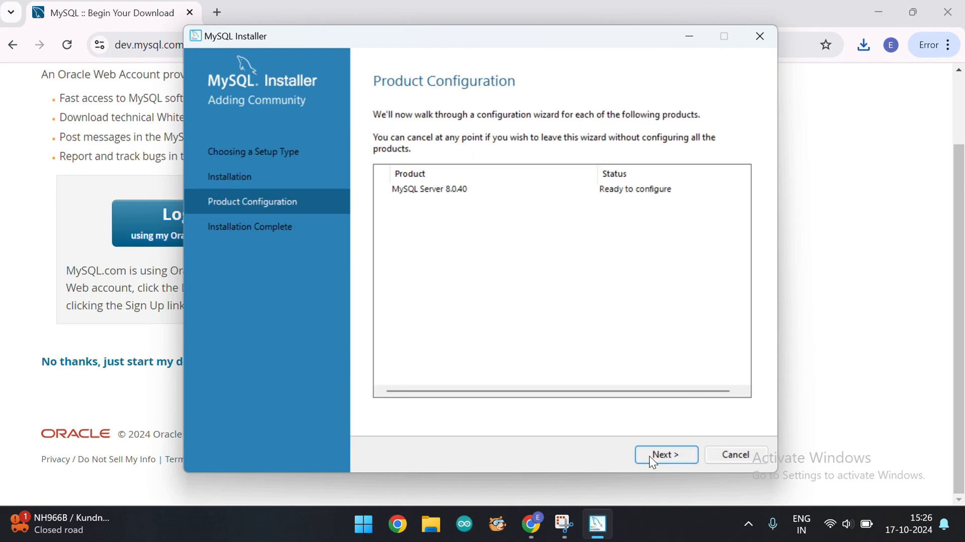
Advance the server configuration keeping default networking and strong password encryption authentication
{"action": "left_click", "coordinate": [651, 455]}
{"action": "left_click", "coordinate": [650, 455]}
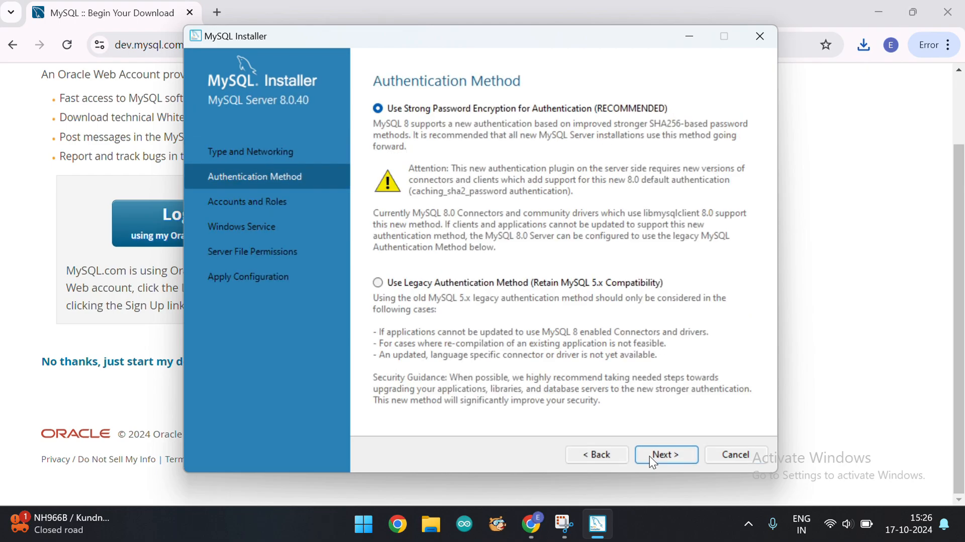
{"action": "left_click", "coordinate": [649, 456]}
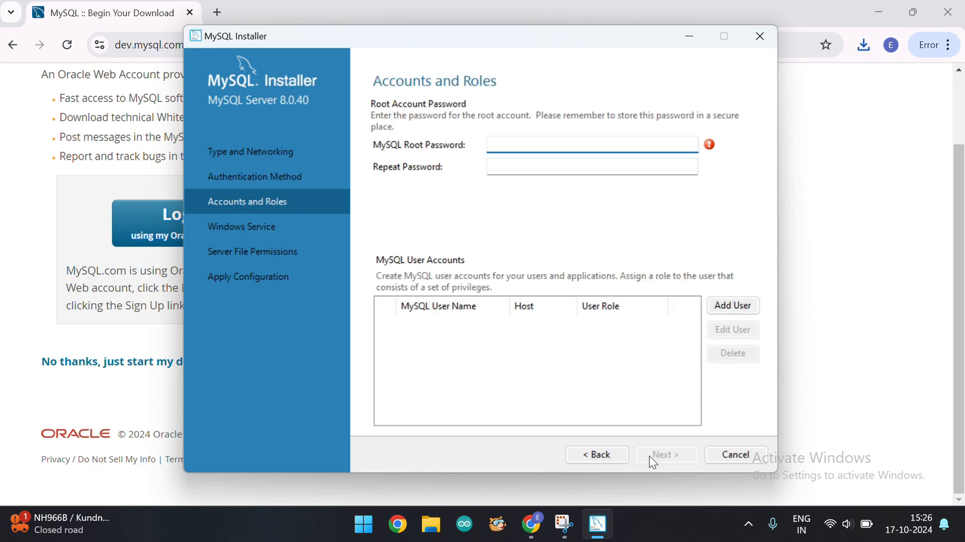
Enter and repeat the MySQL root account password, then continue
{"action": "type", "text": "root"}
{"action": "left_click", "coordinate": [599, 172]}
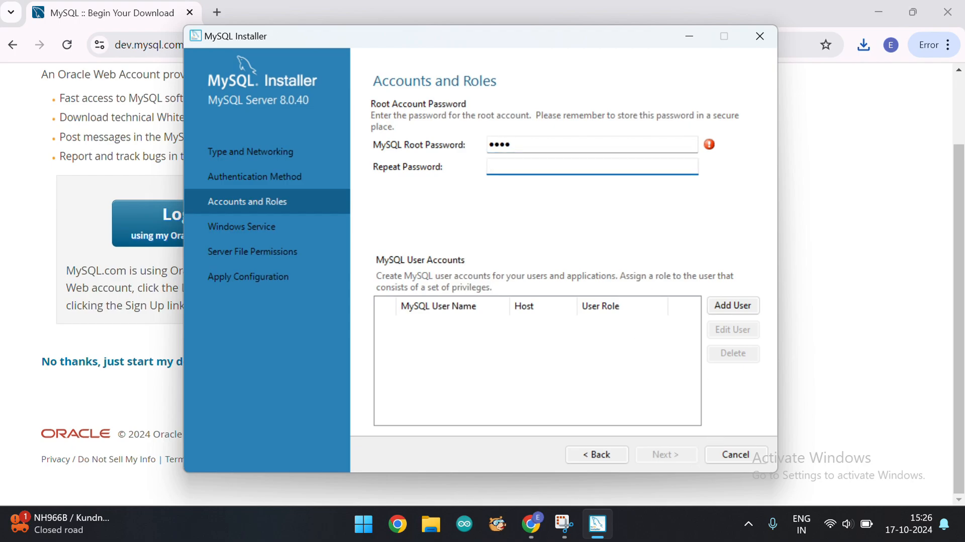
{"action": "type", "text": "root"}
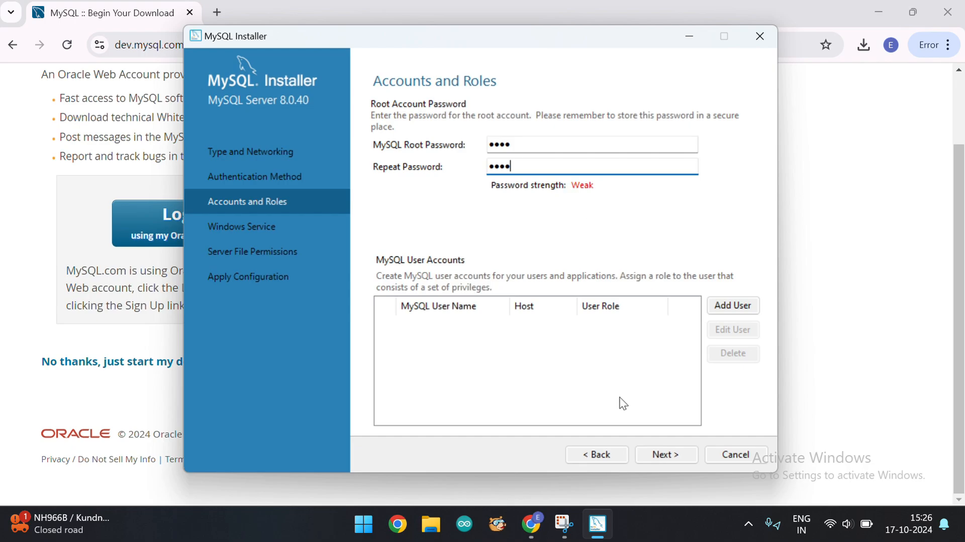
{"action": "left_click", "coordinate": [667, 454]}
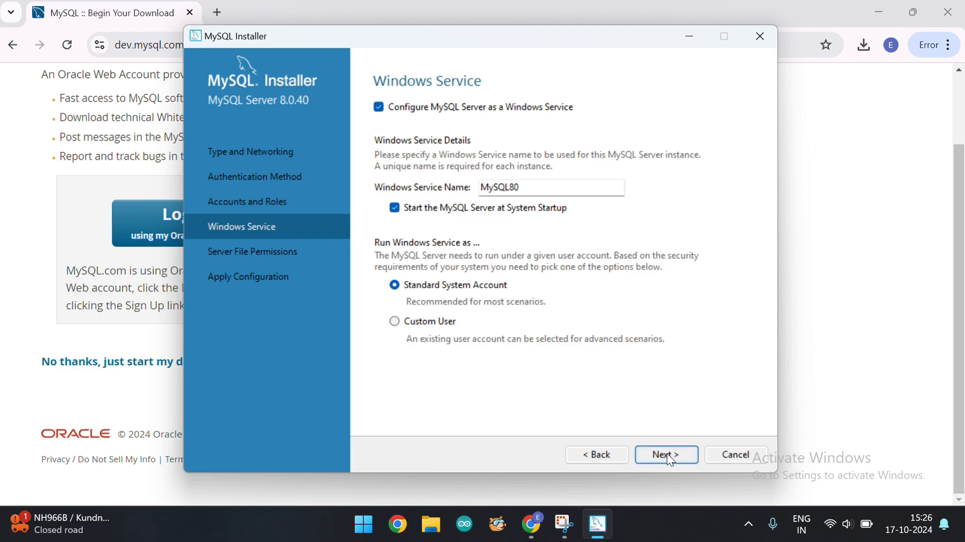
Keep the default Windows service MySQL80 and file permissions, then apply the server configuration
{"action": "left_click", "coordinate": [669, 460]}
{"action": "left_click", "coordinate": [667, 455]}
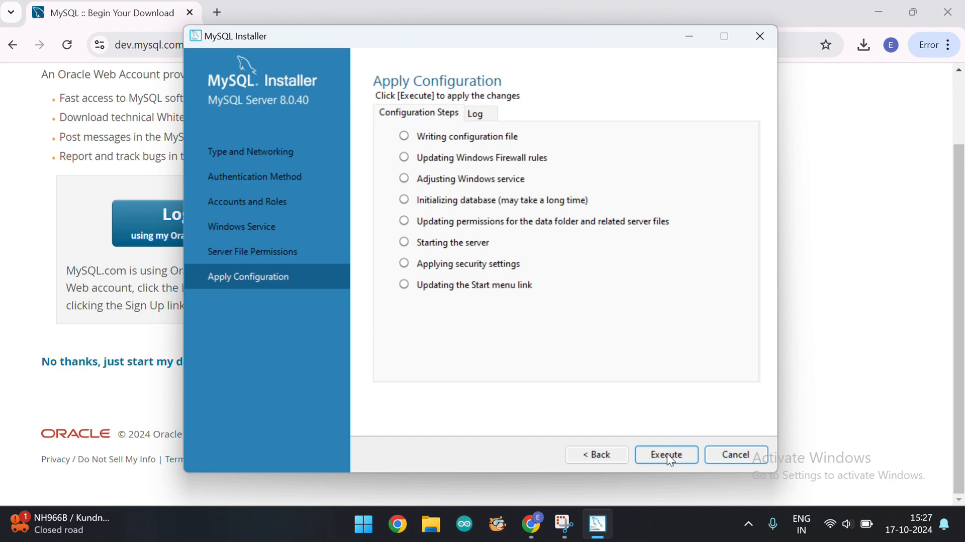
{"action": "left_click", "coordinate": [667, 454]}
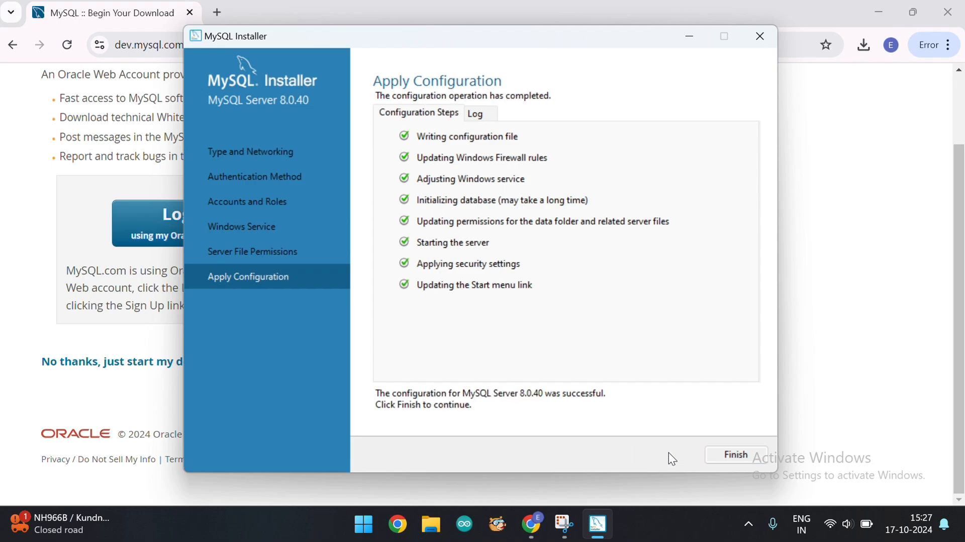
Finish the server configuration and close the installation wizard
{"action": "left_click", "coordinate": [731, 456]}
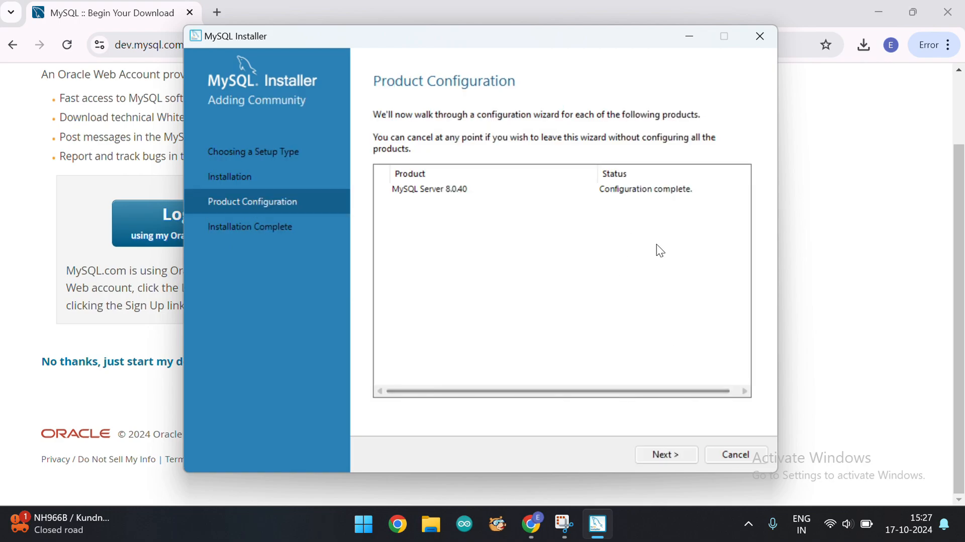
{"action": "left_click", "coordinate": [661, 456]}
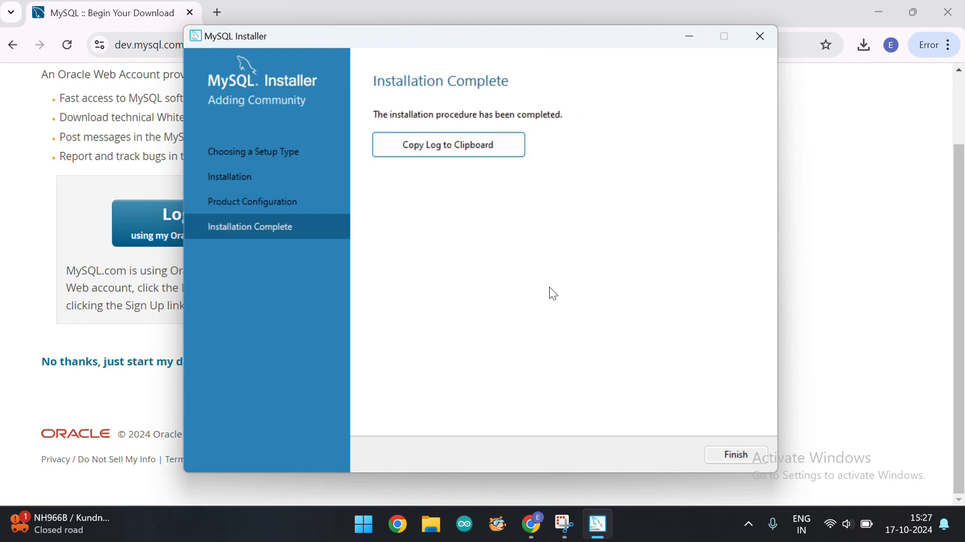
{"action": "left_click", "coordinate": [730, 454]}
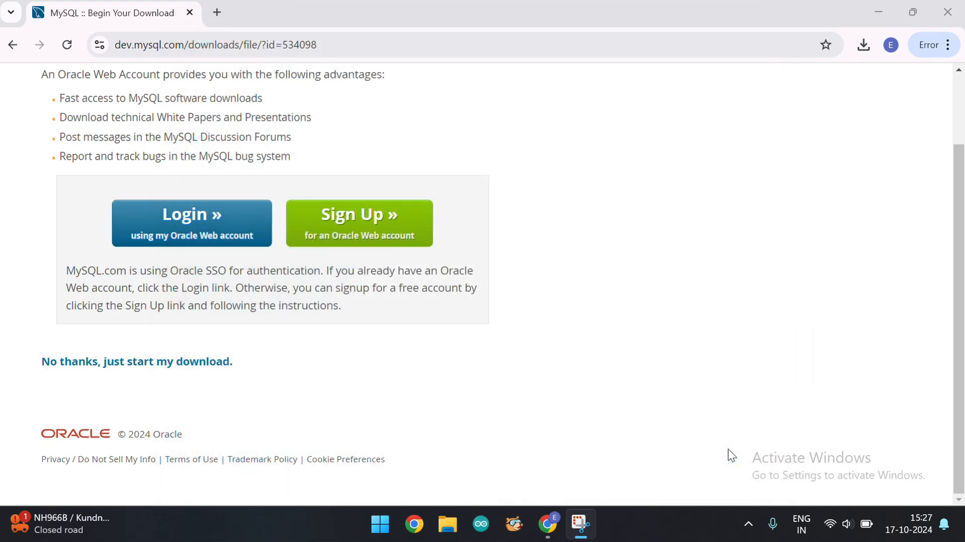
Search the Start menu for mysql and open MySQL Installer - Community
{"action": "left_click", "coordinate": [381, 523]}
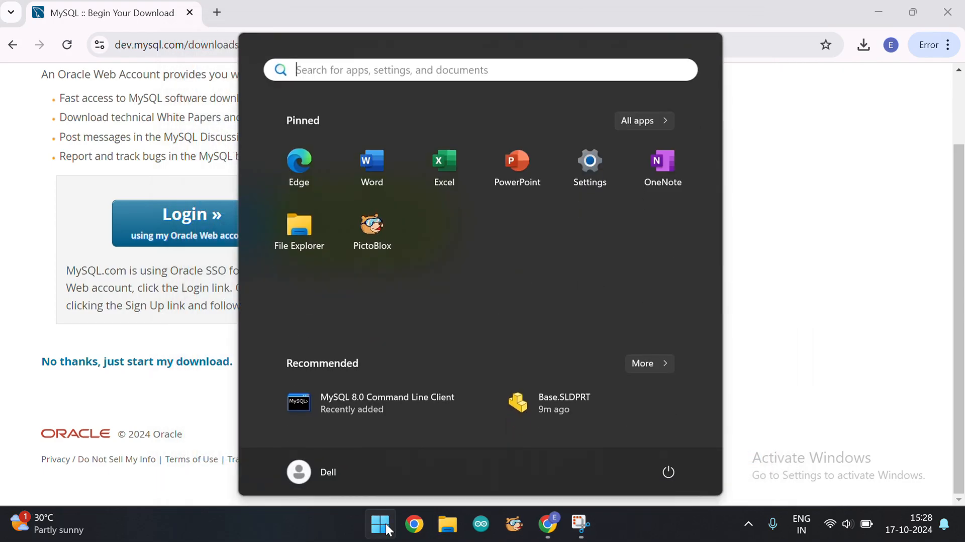
{"action": "left_click", "coordinate": [442, 66]}
{"action": "type", "text": "my"}
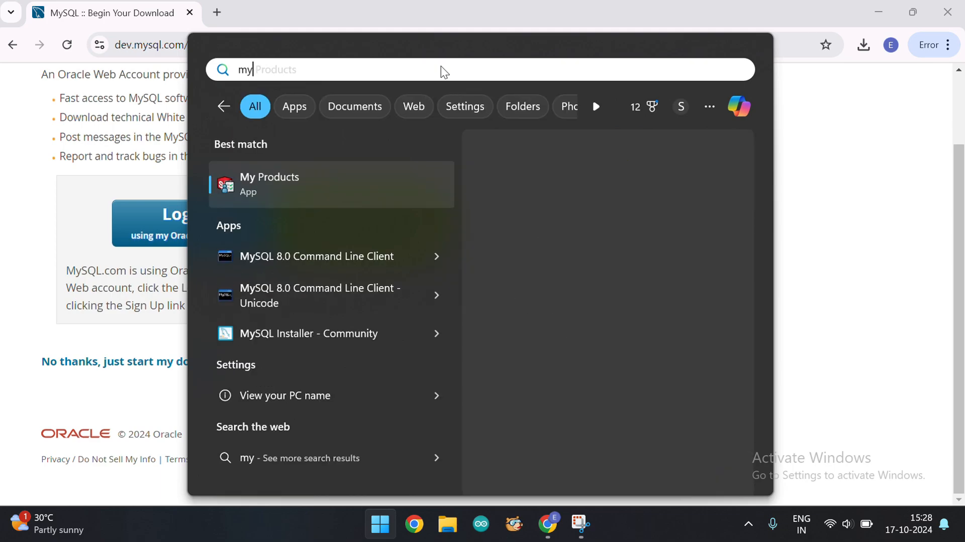
{"action": "type", "text": "sql"}
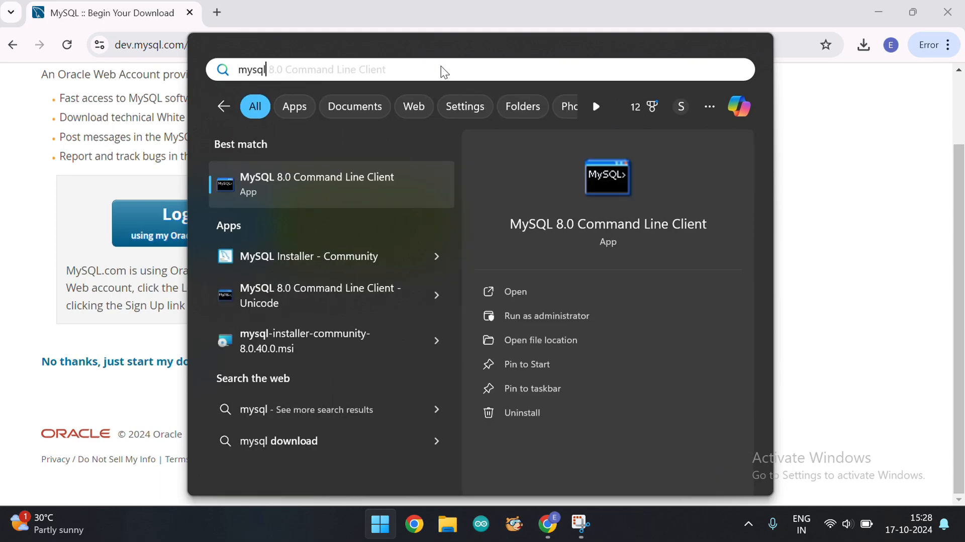
{"action": "left_click", "coordinate": [306, 259]}
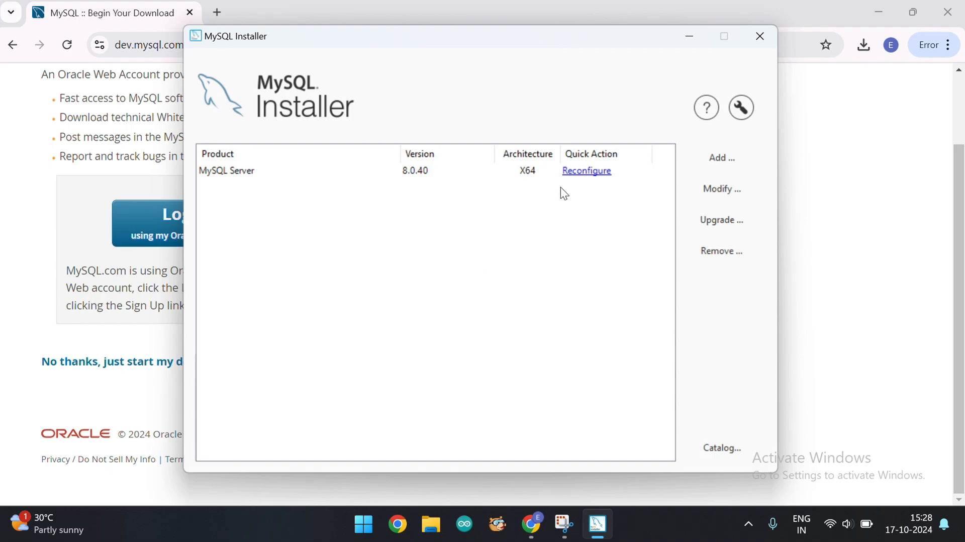
Add MySQL Workbench 8.0.40 from Applications to the products to be installed and proceed to installation
{"action": "left_click", "coordinate": [742, 169]}
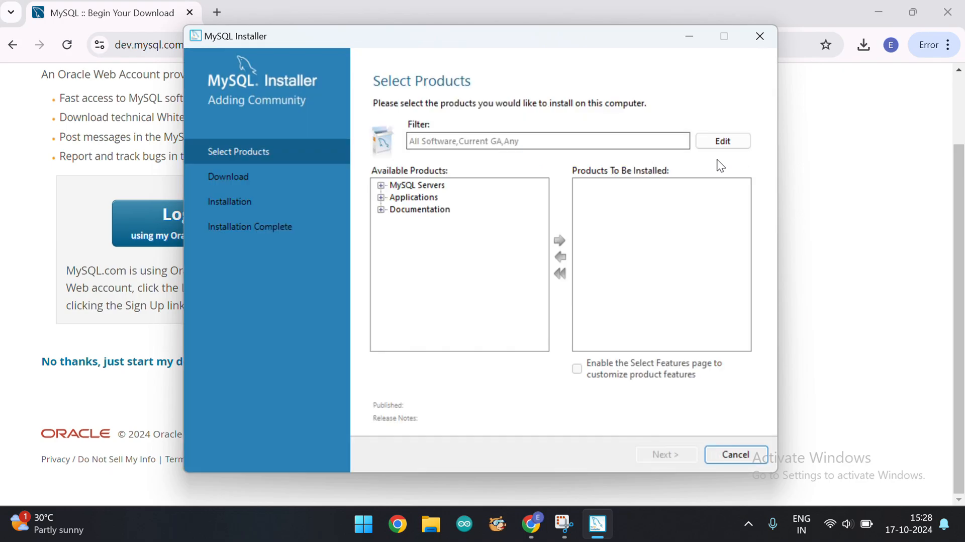
{"action": "left_click", "coordinate": [381, 198]}
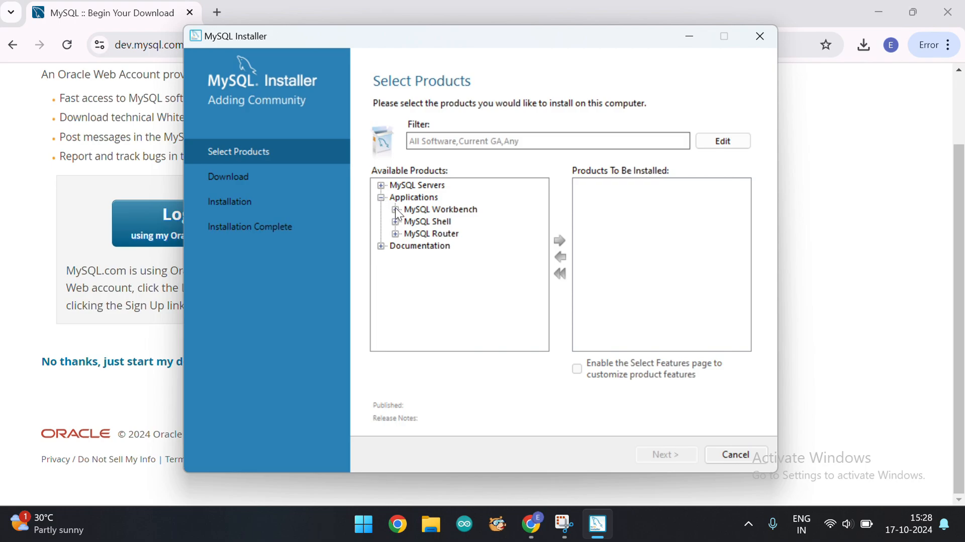
{"action": "left_click", "coordinate": [395, 209]}
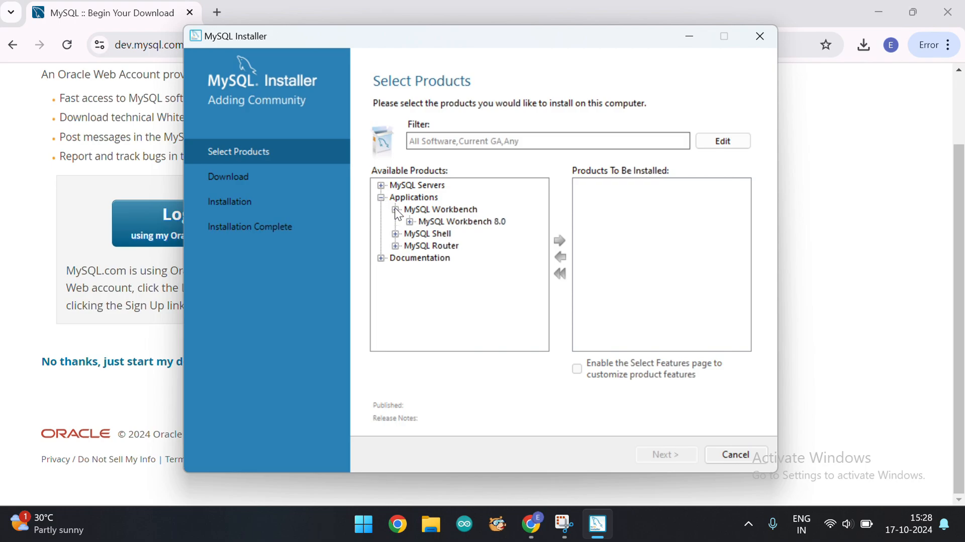
{"action": "left_click", "coordinate": [410, 221]}
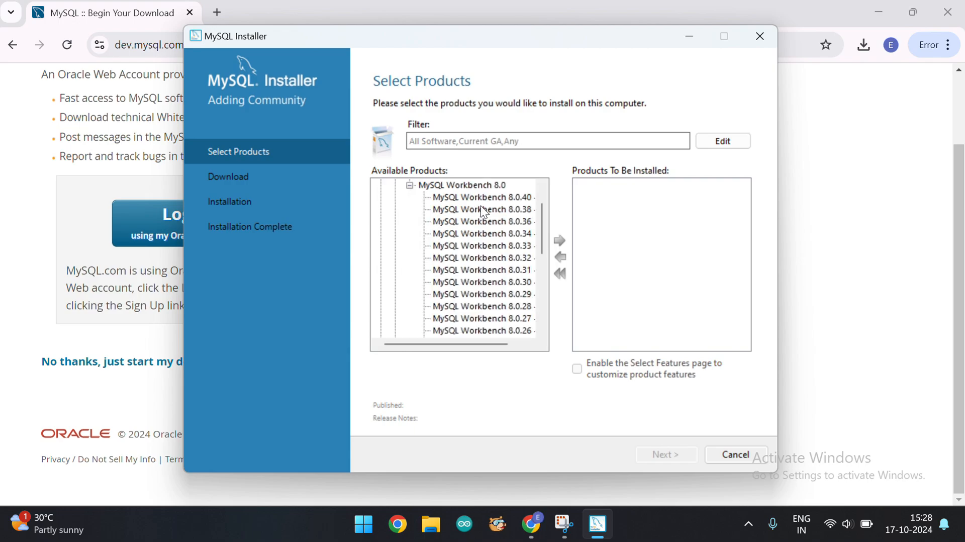
{"action": "left_click", "coordinate": [453, 197]}
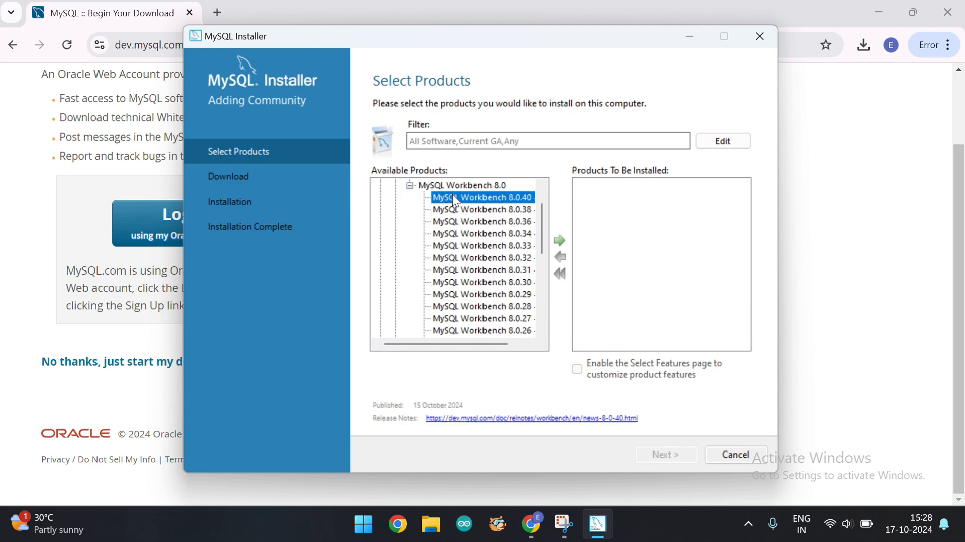
{"action": "left_click", "coordinate": [560, 243]}
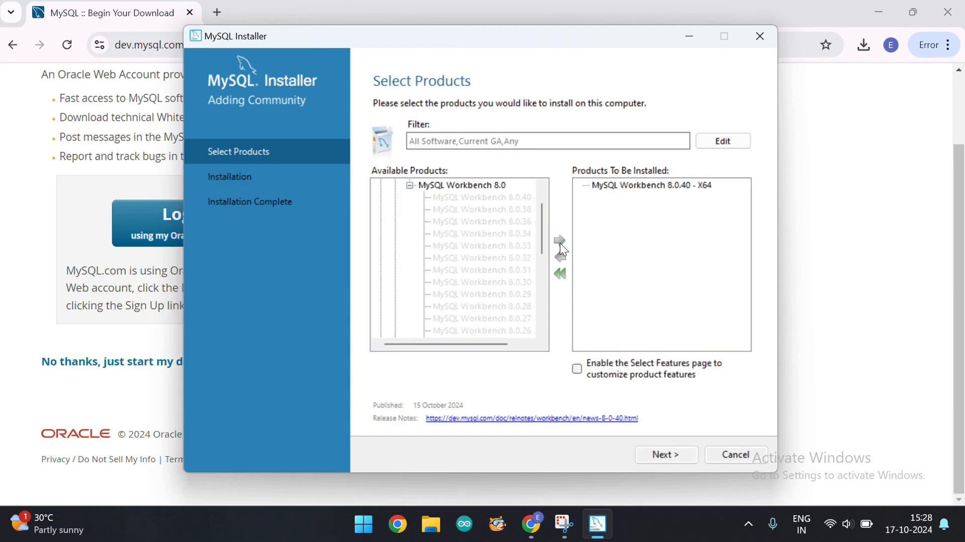
{"action": "left_click", "coordinate": [663, 456]}
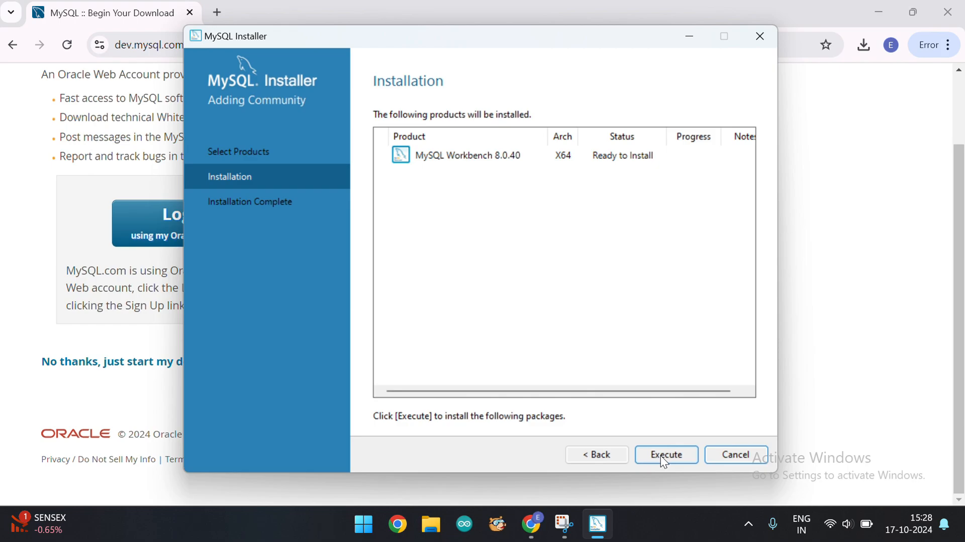
Install MySQL Workbench 8.0.40, finish the installer with Workbench starting after setup, and close MySQL Installer
{"action": "left_click", "coordinate": [660, 455]}
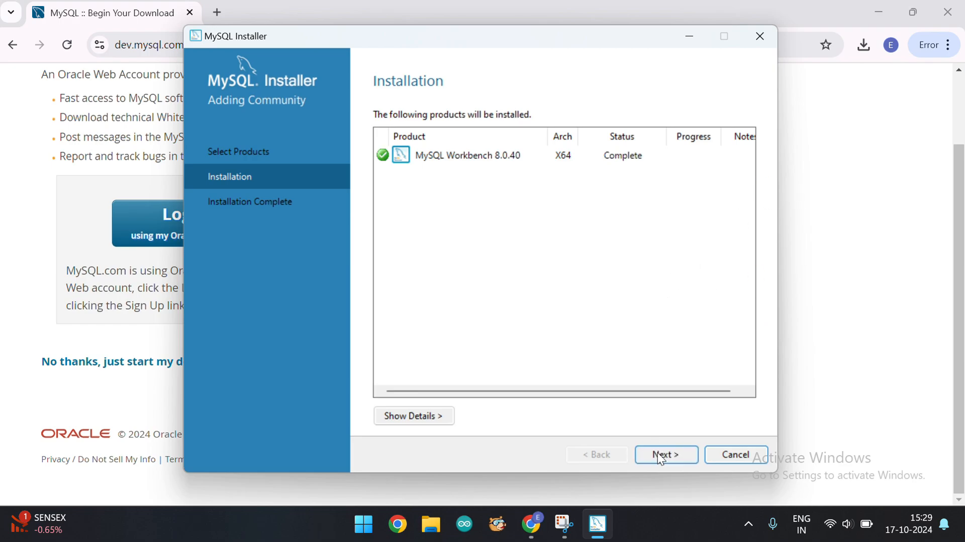
{"action": "left_click", "coordinate": [663, 456]}
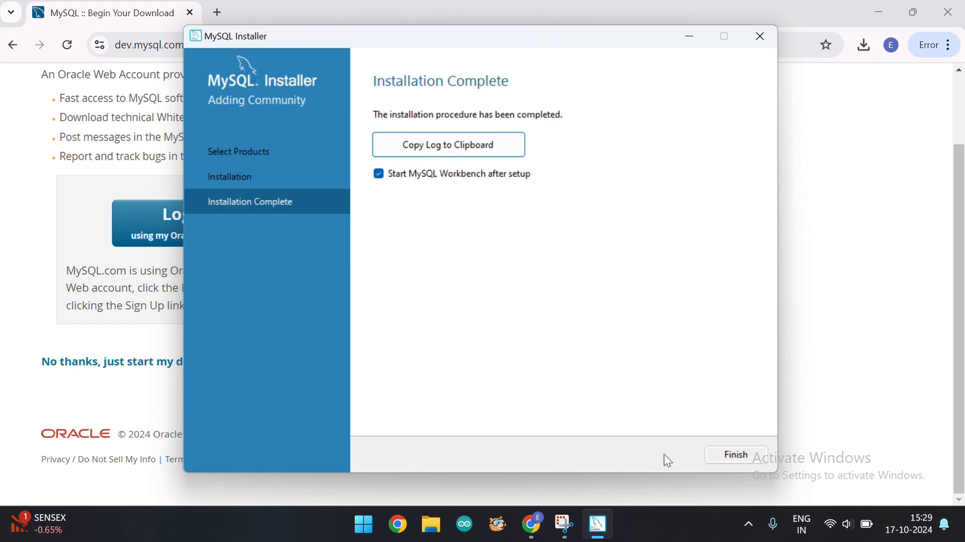
{"action": "left_click", "coordinate": [723, 457]}
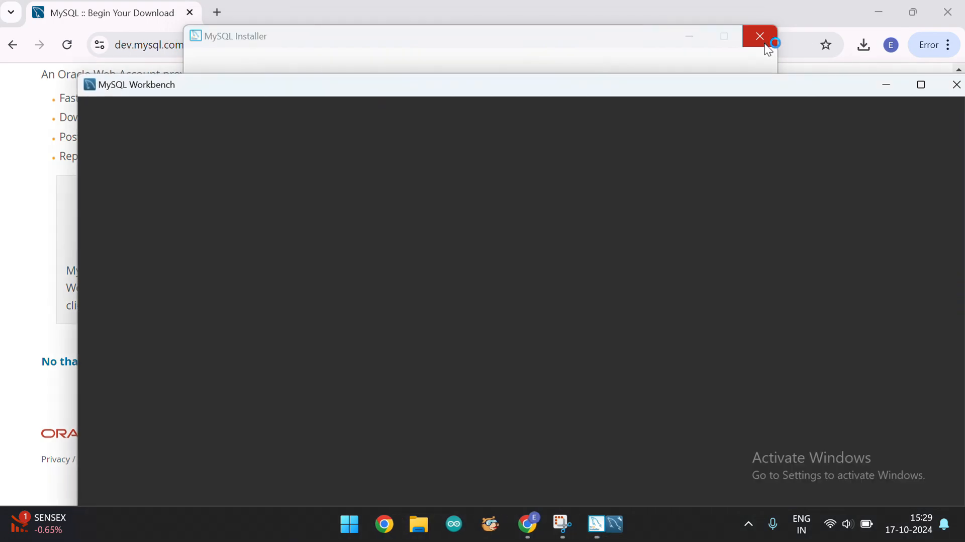
{"action": "left_click", "coordinate": [766, 45]}
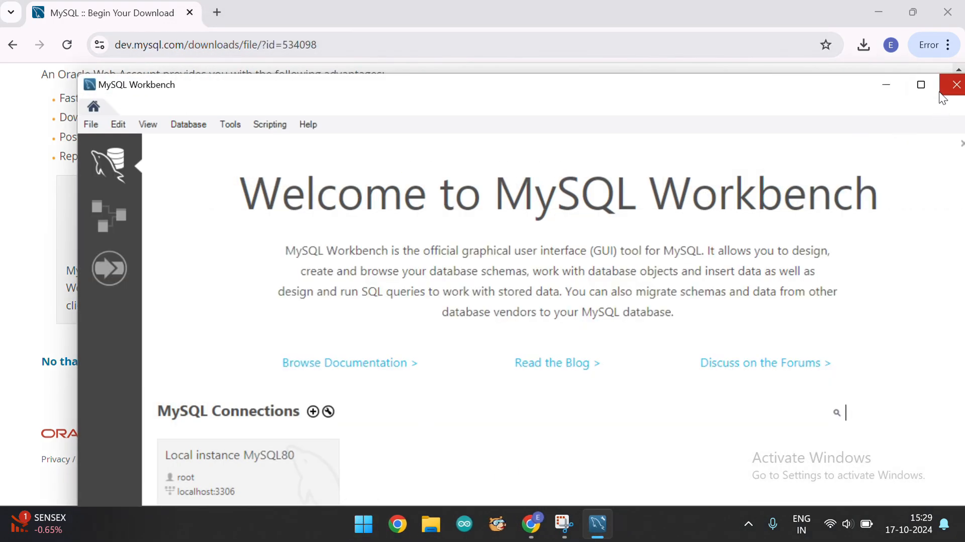
Open the Local instance MySQL80 connection in Workbench and enter the root account password to connect
{"action": "left_click", "coordinate": [921, 85]}
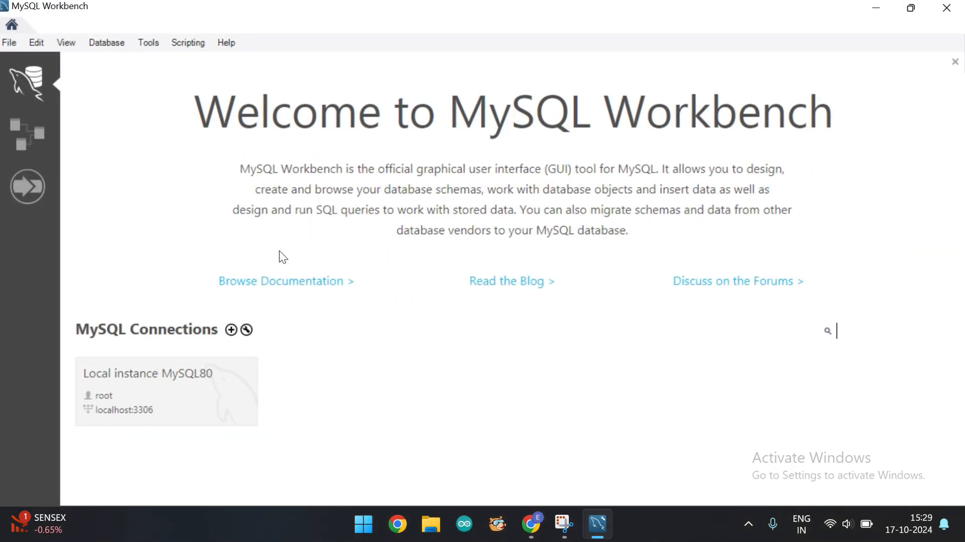
{"action": "left_click", "coordinate": [151, 377]}
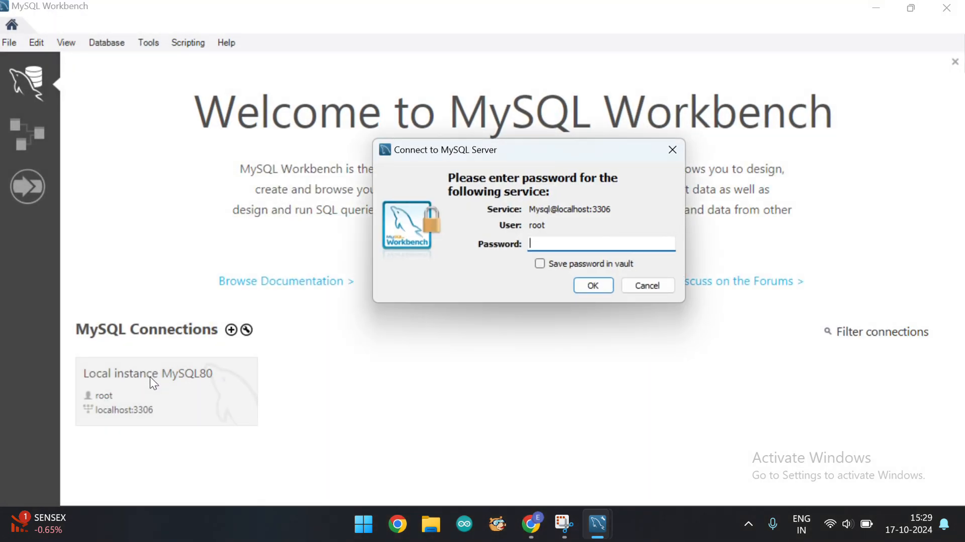
{"action": "type", "text": "****"}
{"action": "left_click", "coordinate": [605, 282]}
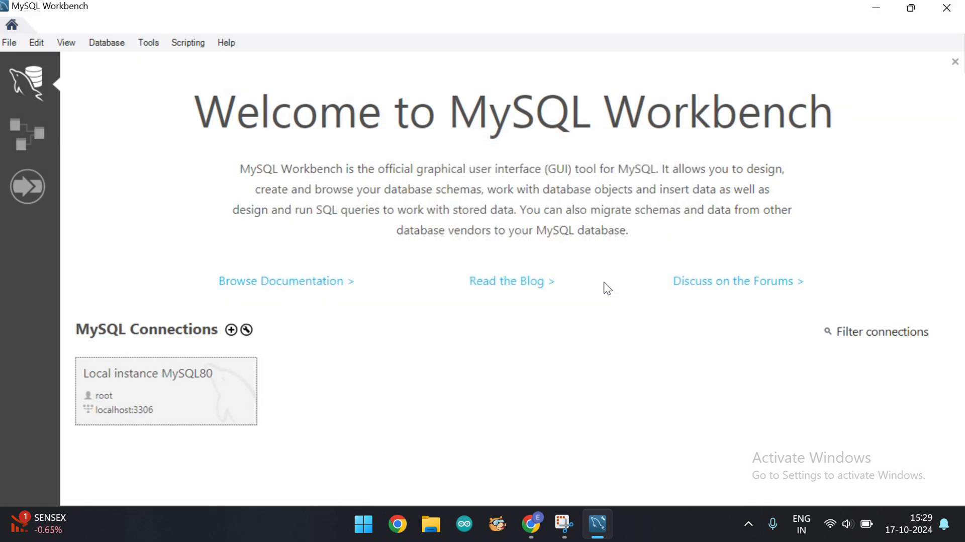